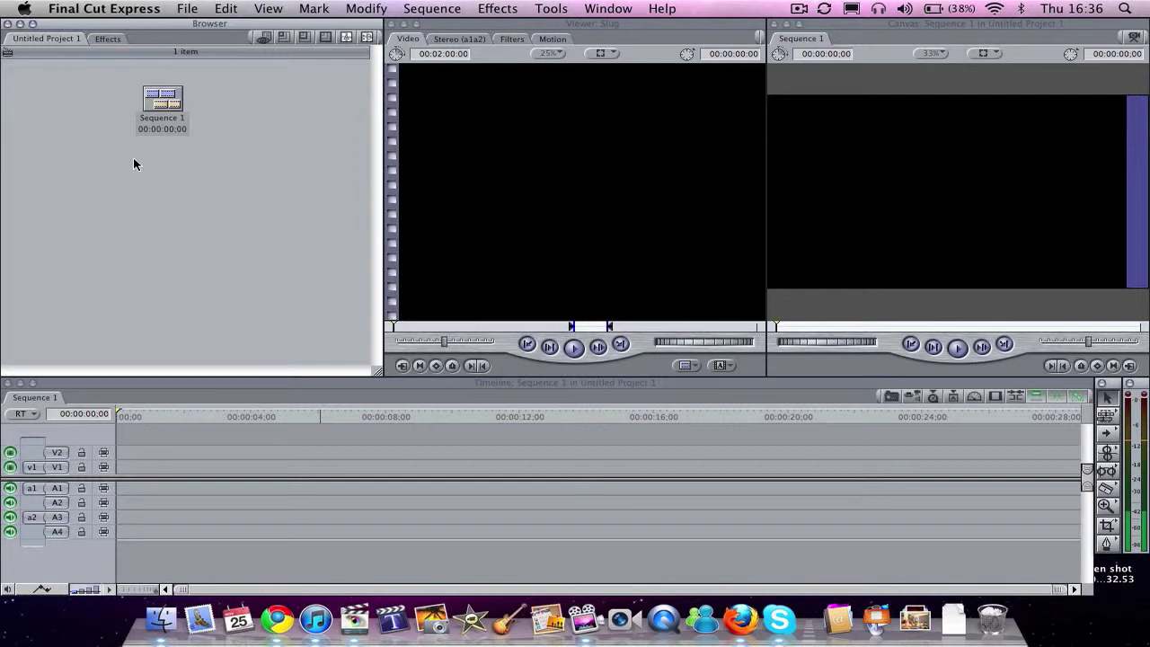
Open the Voice Over tool from the Tools menu so it shows Ready to Record
click(549, 14)
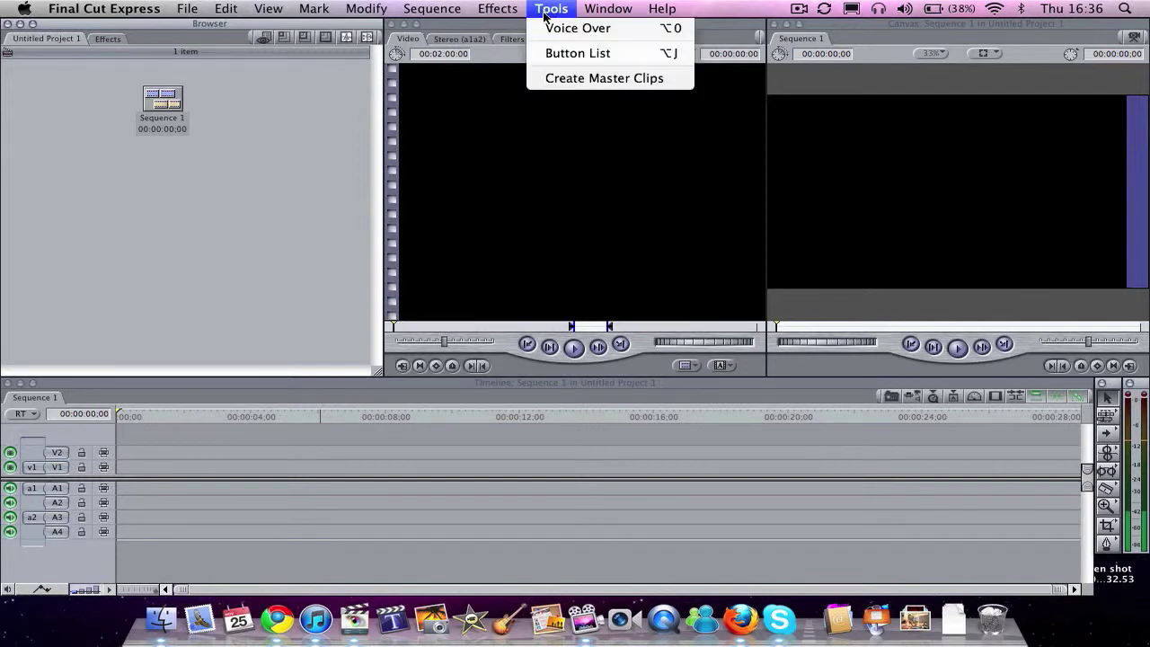
click(593, 29)
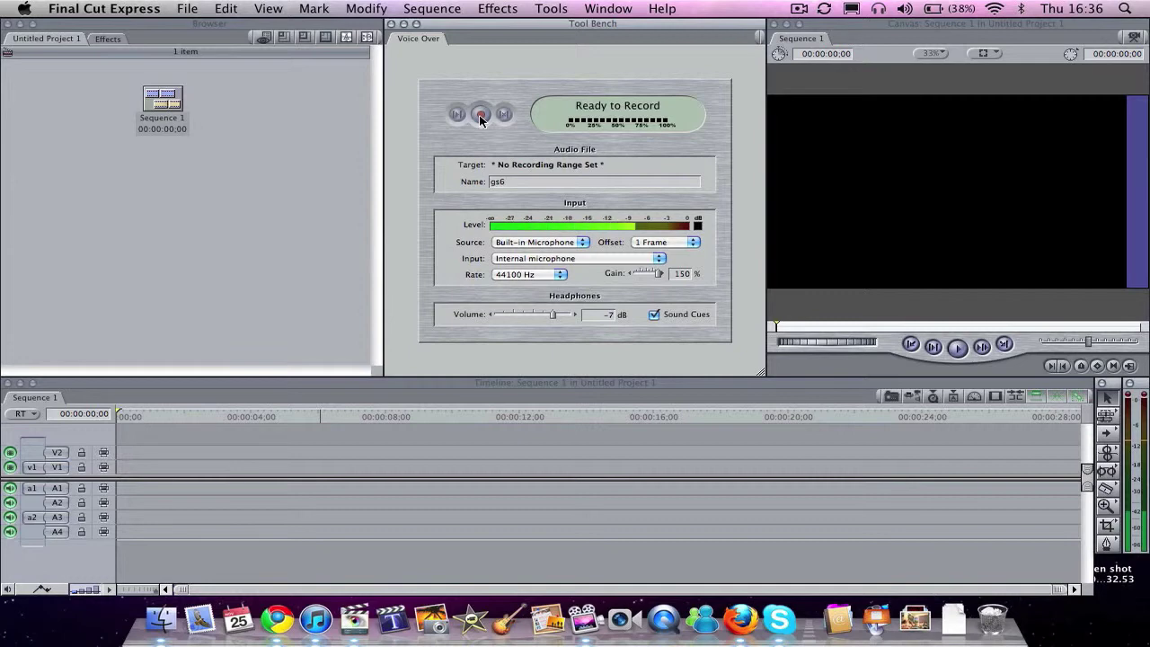
Drop a Slug generator into the sequence, extend it to 00:00:17:13, and return the playhead to the start
click(120, 40)
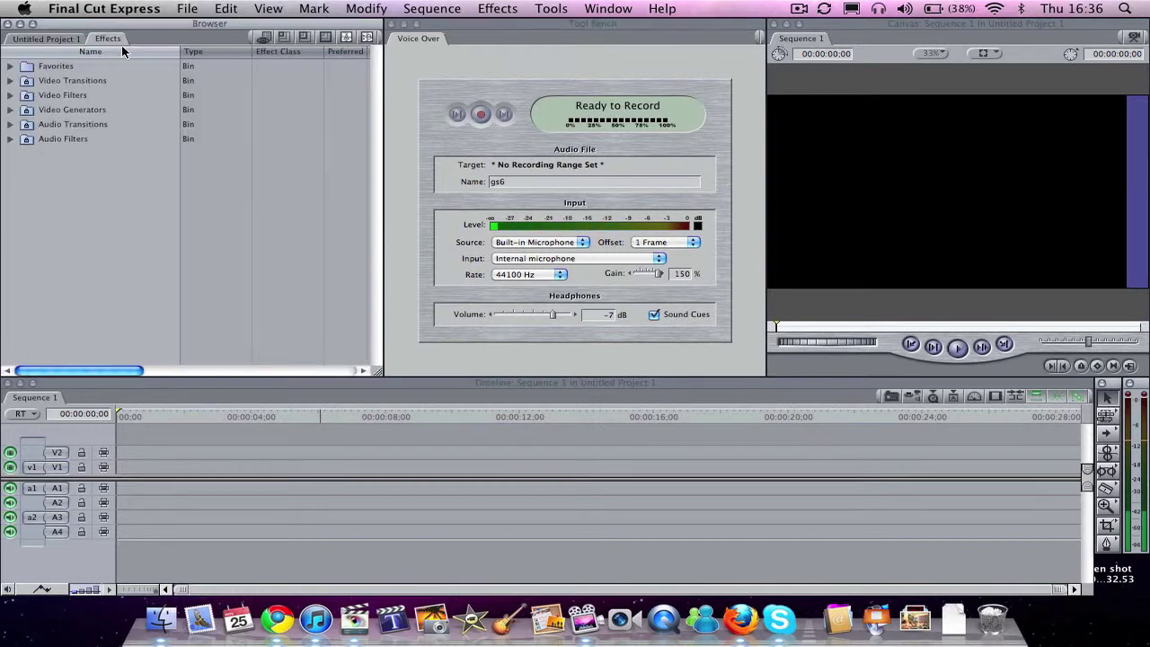
click(10, 110)
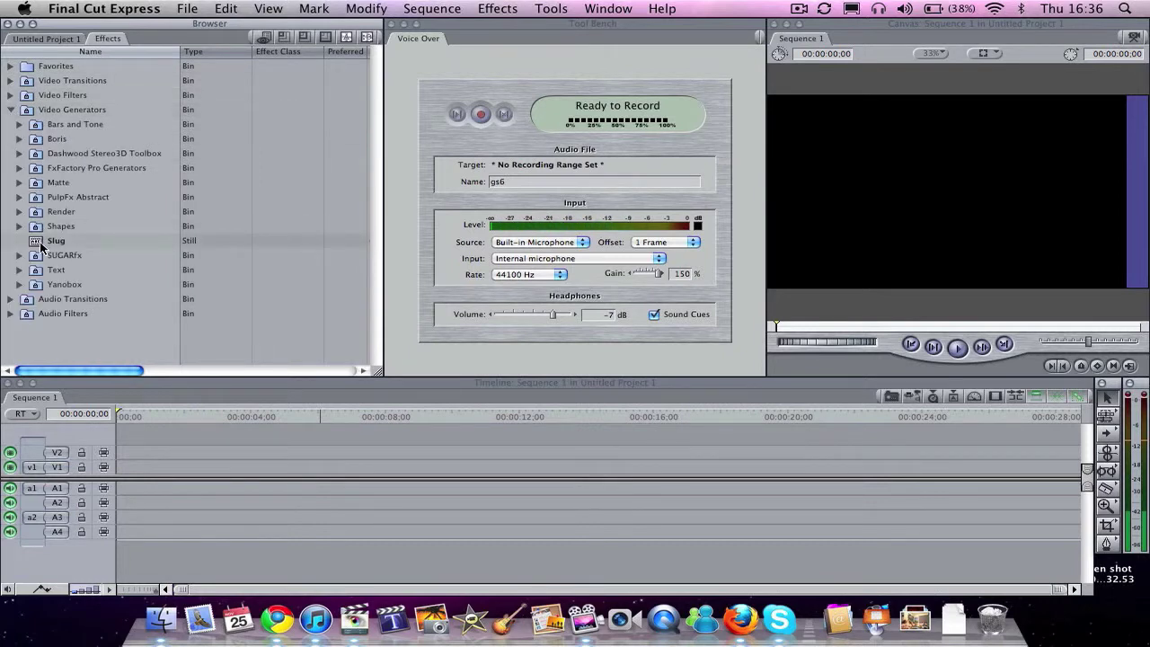
drag(56, 247, 144, 471)
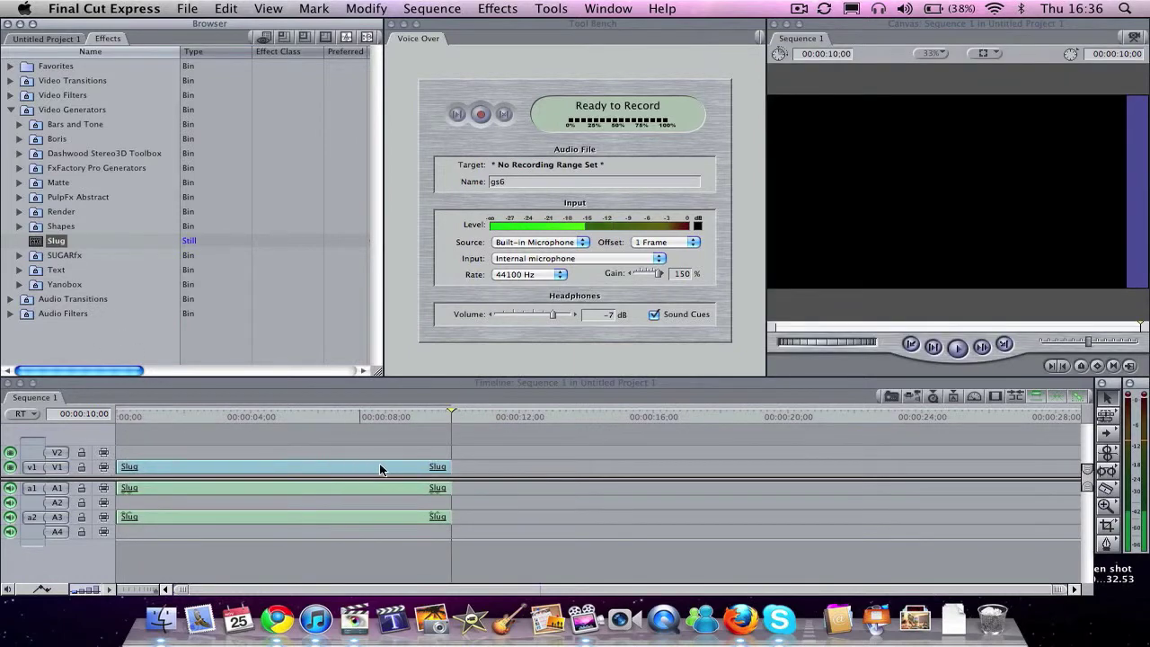
drag(450, 467, 701, 466)
drag(239, 419, 101, 414)
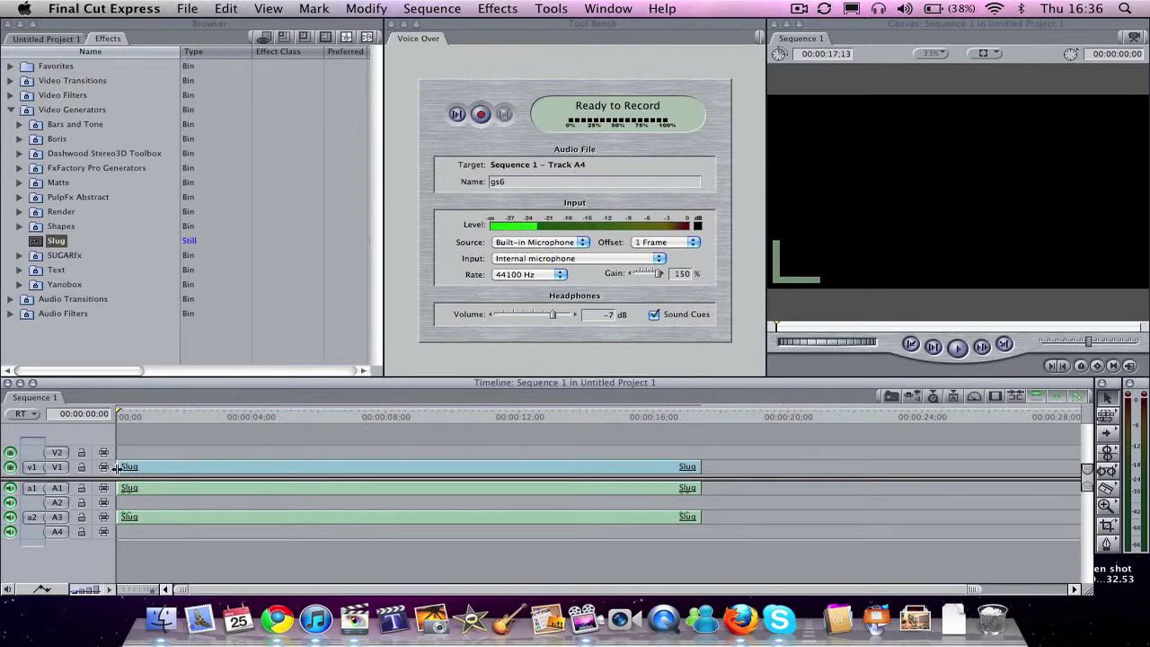
Name the voice-over recording 'tester' and set its source to Blue Snowball
click(503, 193)
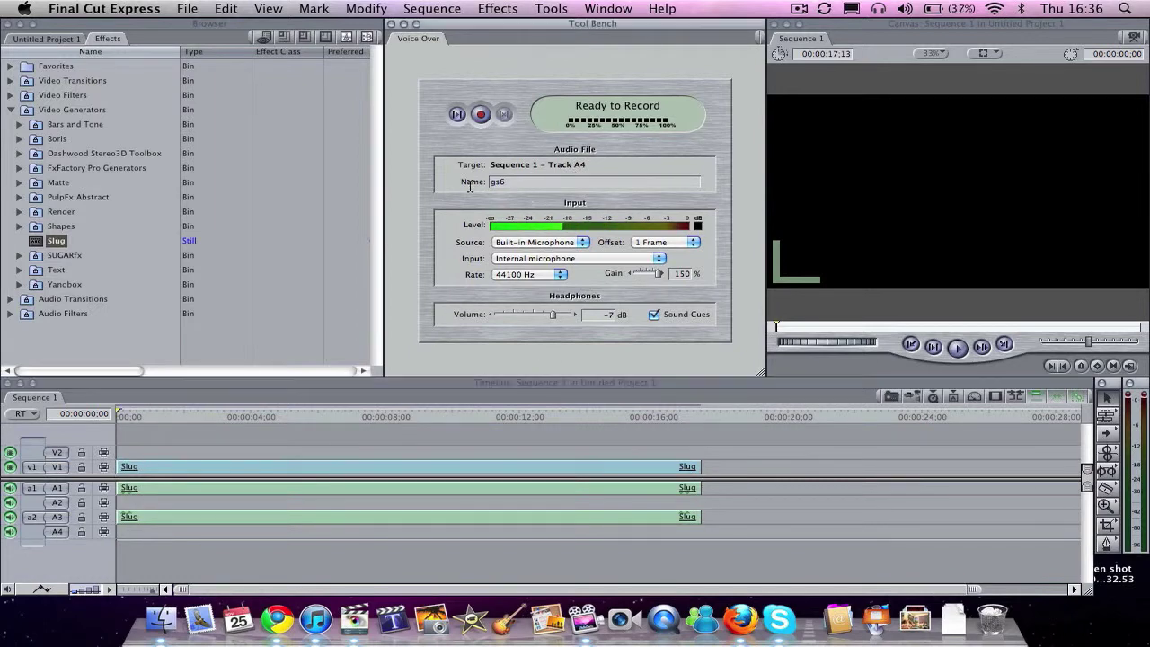
key(BackSpace)
key(BackSpace)
key(BackSpace)
text(tester)
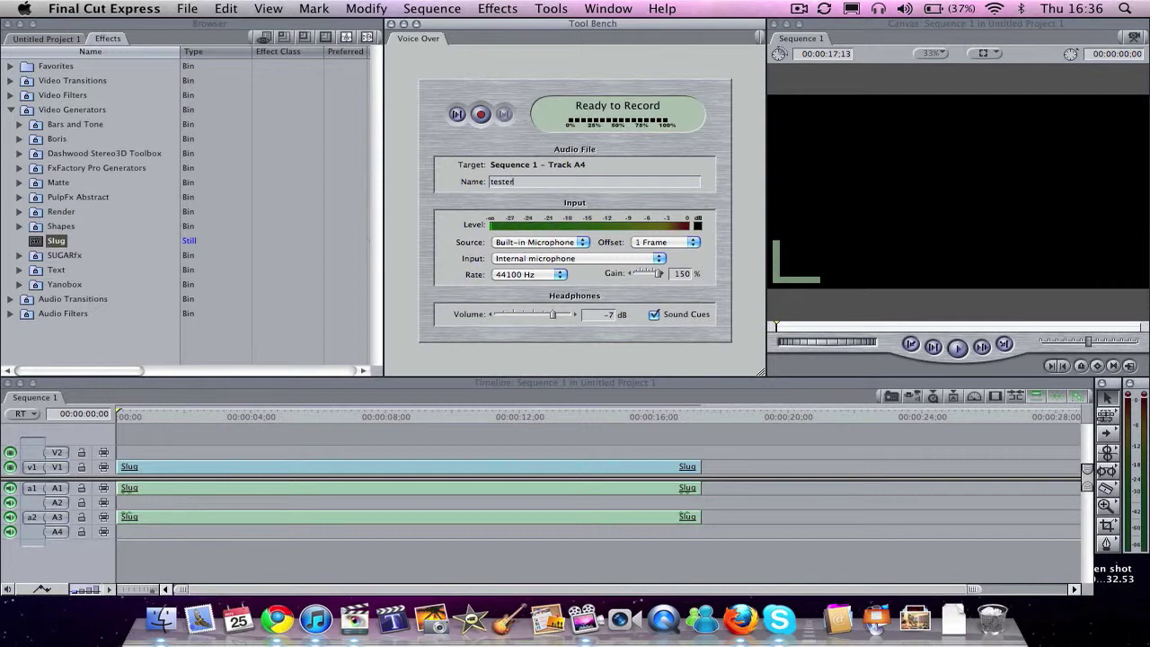
click(554, 242)
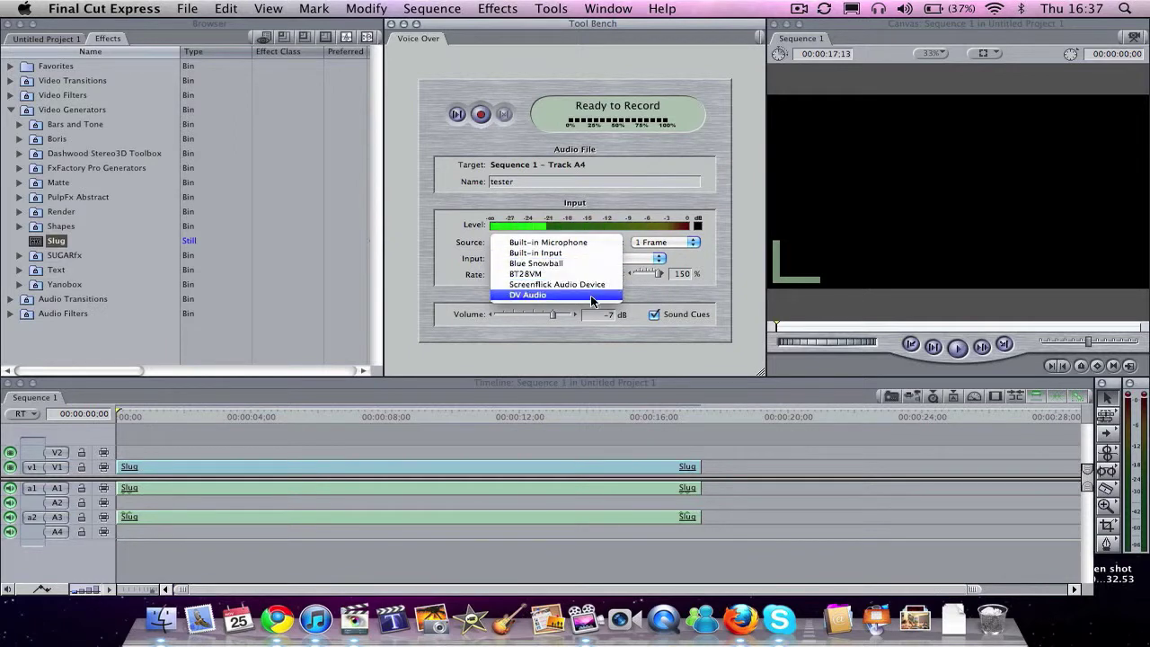
click(525, 244)
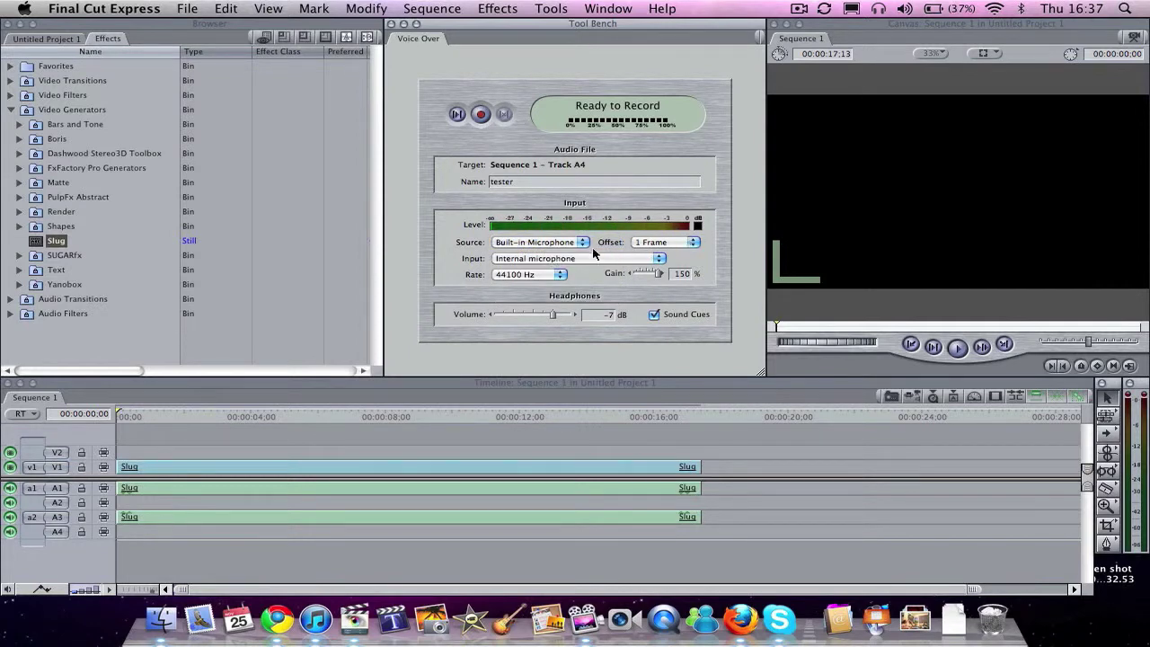
click(554, 242)
click(555, 263)
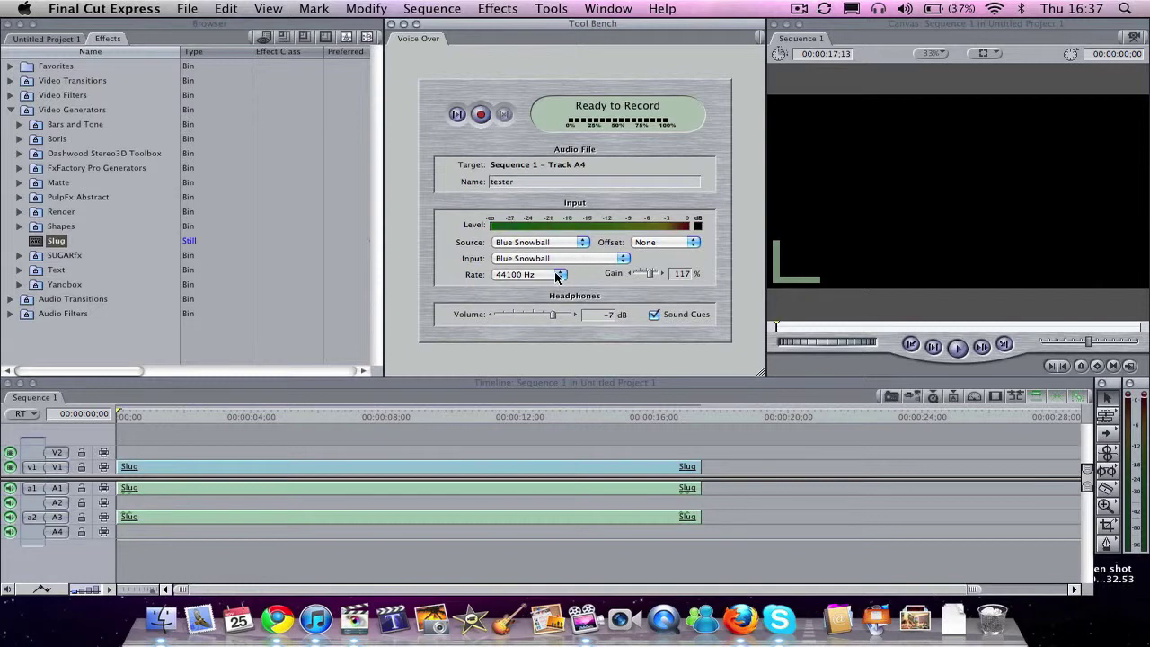
Keep the 44100 Hz rate and None offset, and set the voice-over gain to 100%
click(505, 282)
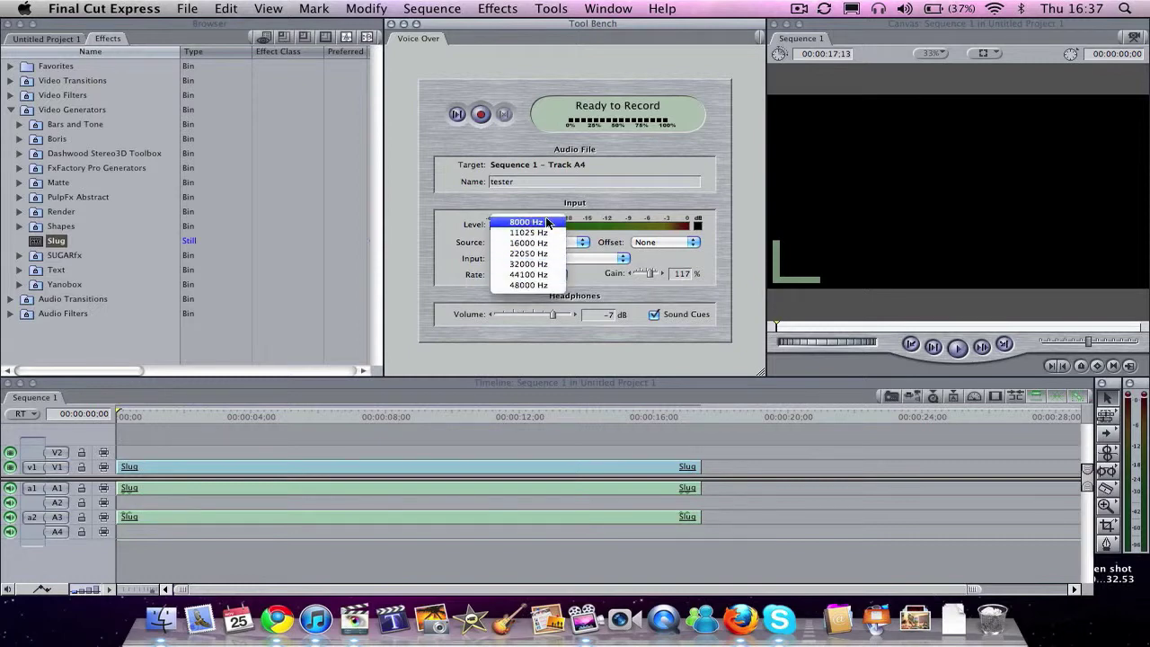
click(530, 274)
click(683, 243)
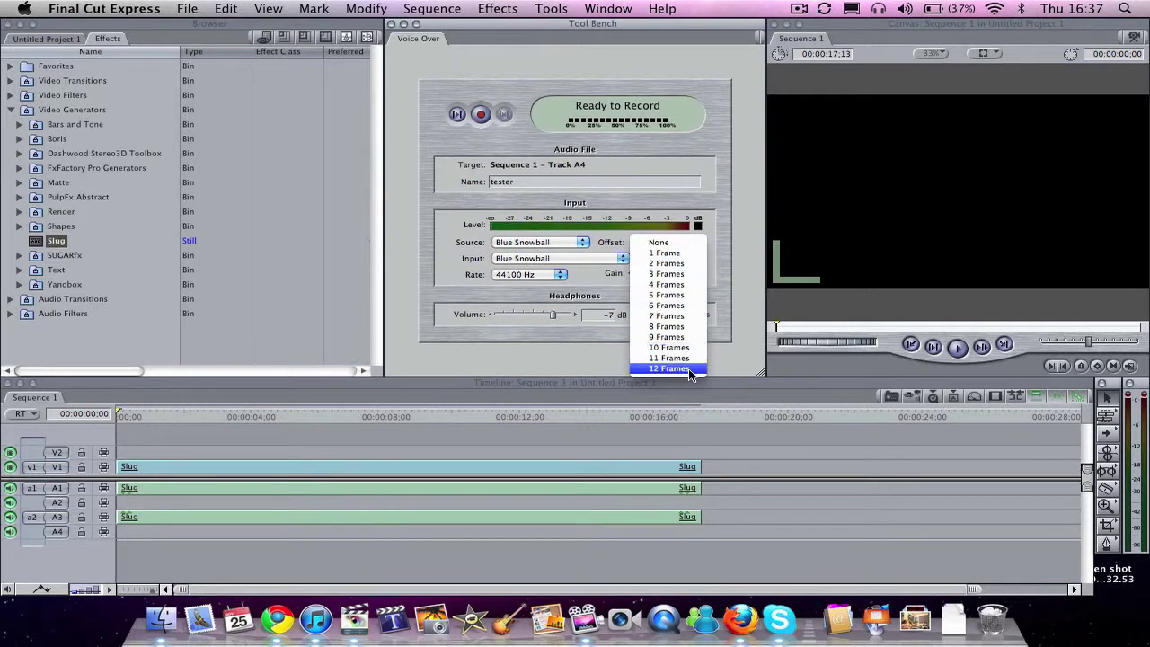
click(444, 253)
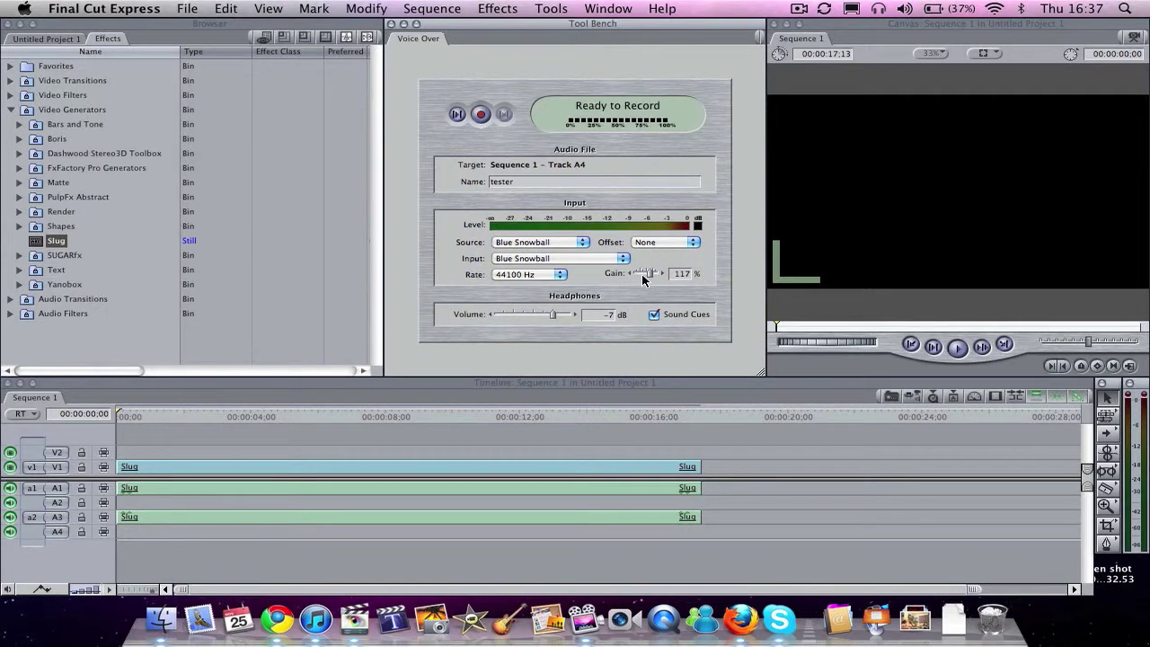
mouse_move(641, 275)
mouse_down()
mouse_move(666, 274)
mouse_move(620, 272)
mouse_move(650, 275)
mouse_up()
text(100)
key(Tab)
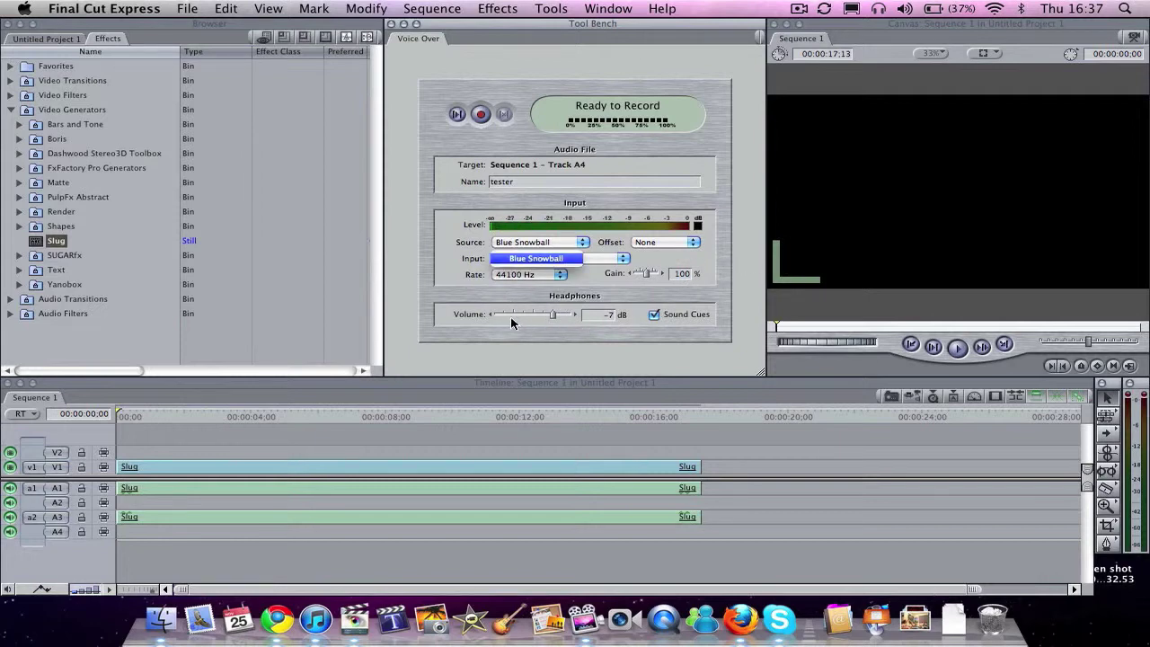
Record the tester voice-over onto track A4 across the Slug's length, then close the panel
click(493, 168)
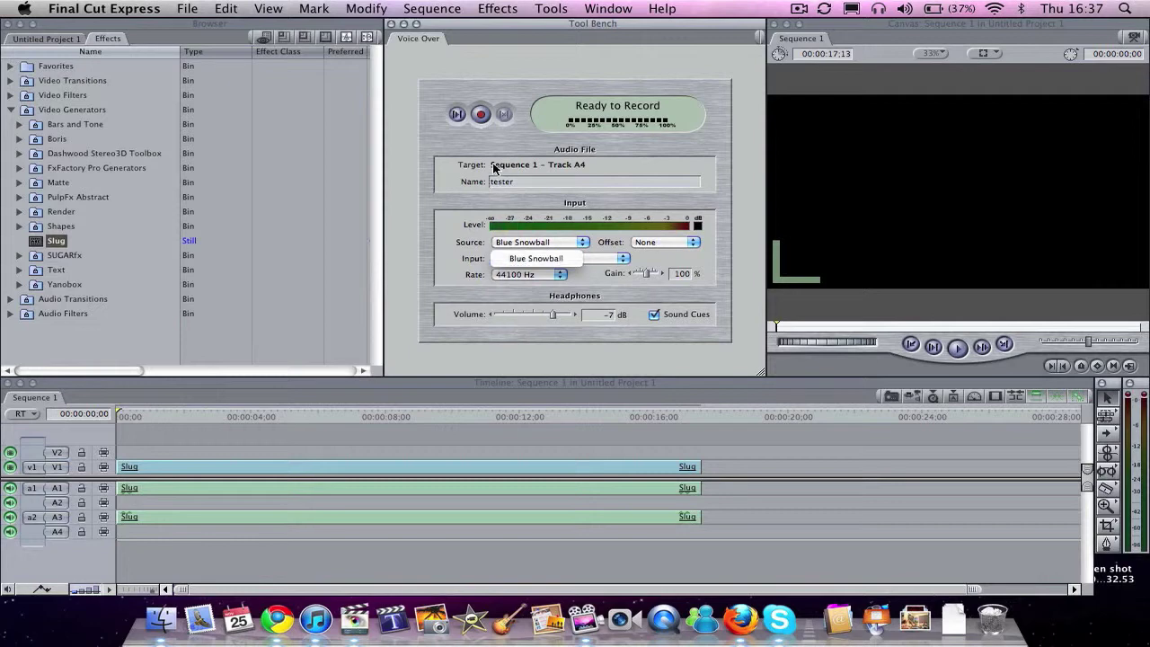
click(482, 115)
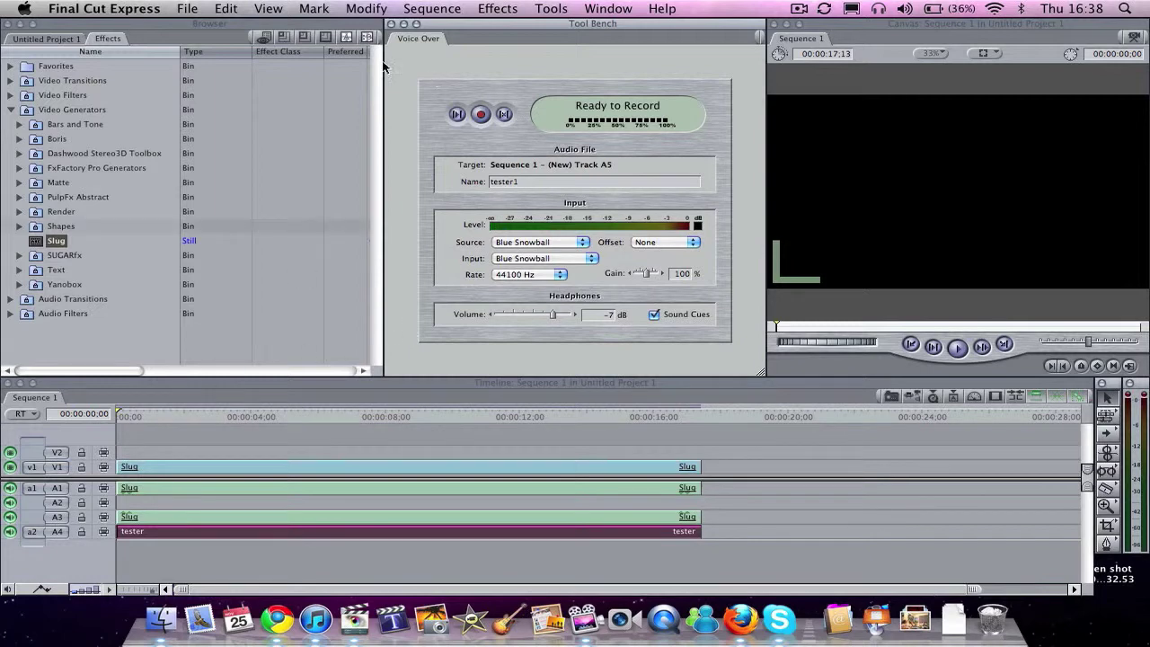
click(391, 25)
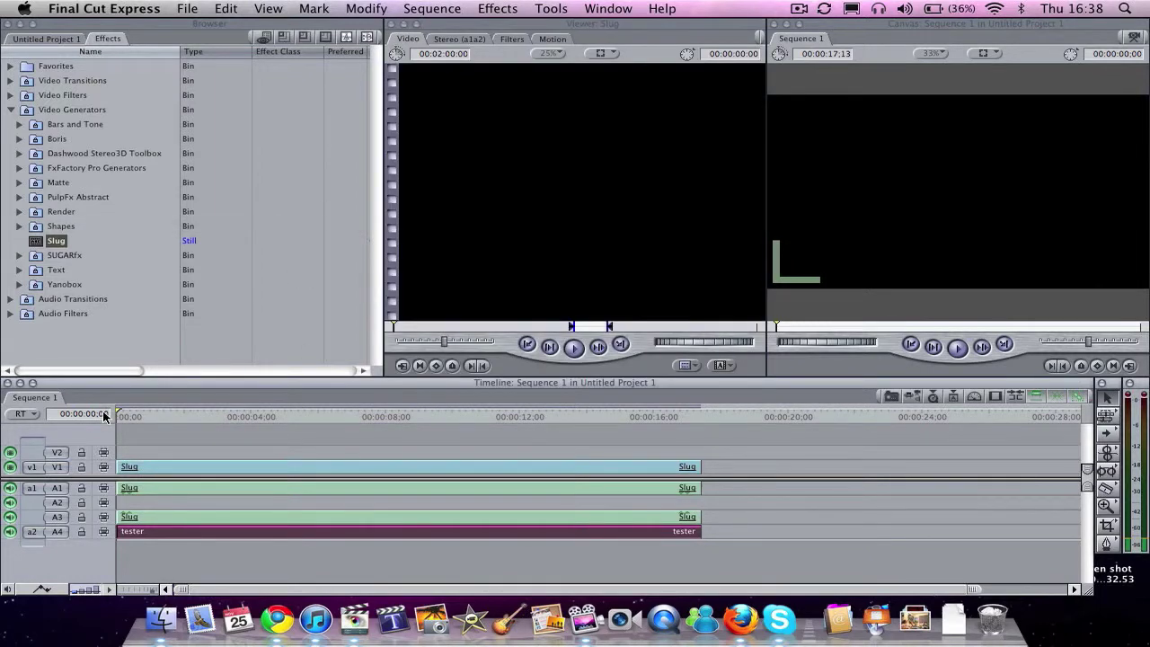
Turn up the computer volume and play the sequence to hear the tester recording
key(XF86AudioLowerVolume)
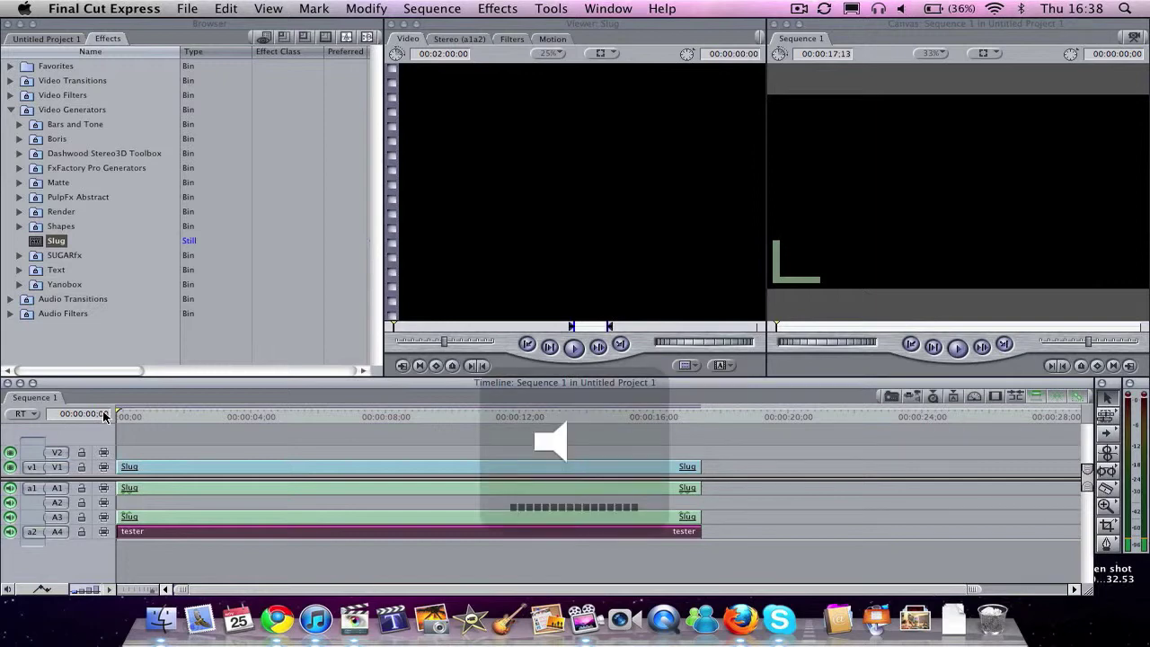
key(XF86AudioRaiseVolume)
key(XF86AudioRaiseVolume)
key(XF86AudioRaiseVolume)
key(XF86AudioRaiseVolume)
key(XF86AudioRaiseVolume)
key(XF86AudioRaiseVolume)
key(XF86AudioRaiseVolume)
key(XF86AudioRaiseVolume)
key(XF86AudioRaiseVolume)
key(XF86AudioRaiseVolume)
key(XF86AudioRaiseVolume)
key(XF86AudioRaiseVolume)
key(XF86AudioRaiseVolume)
key(XF86AudioRaiseVolume)
key(XF86AudioRaiseVolume)
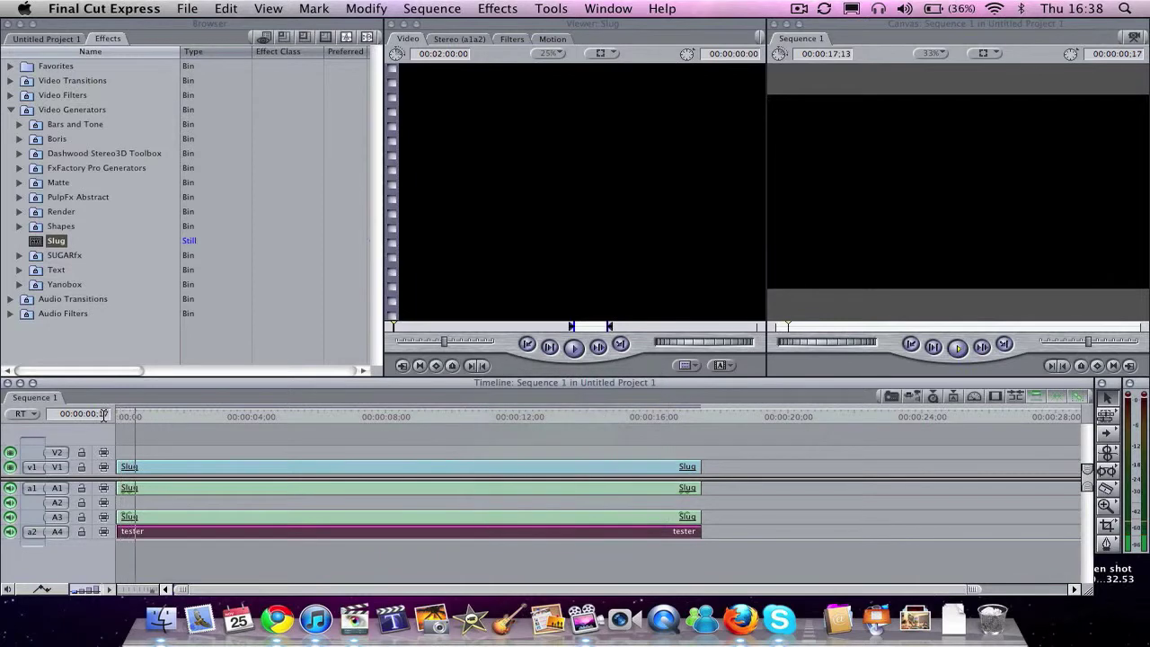
key(space)
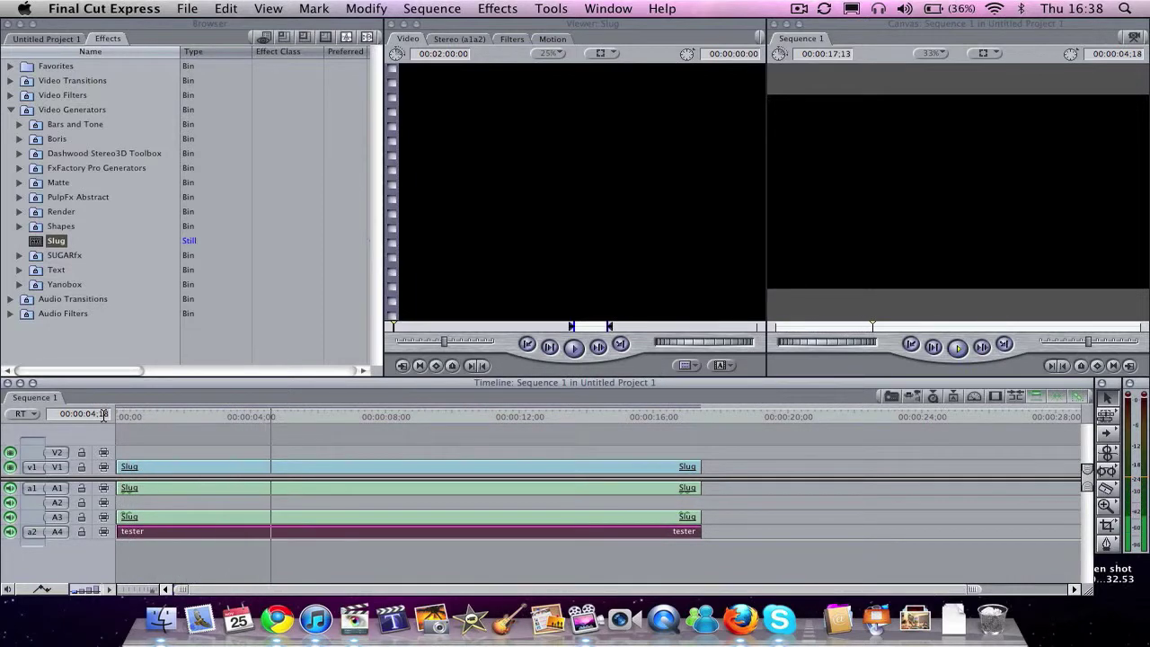
key(space)
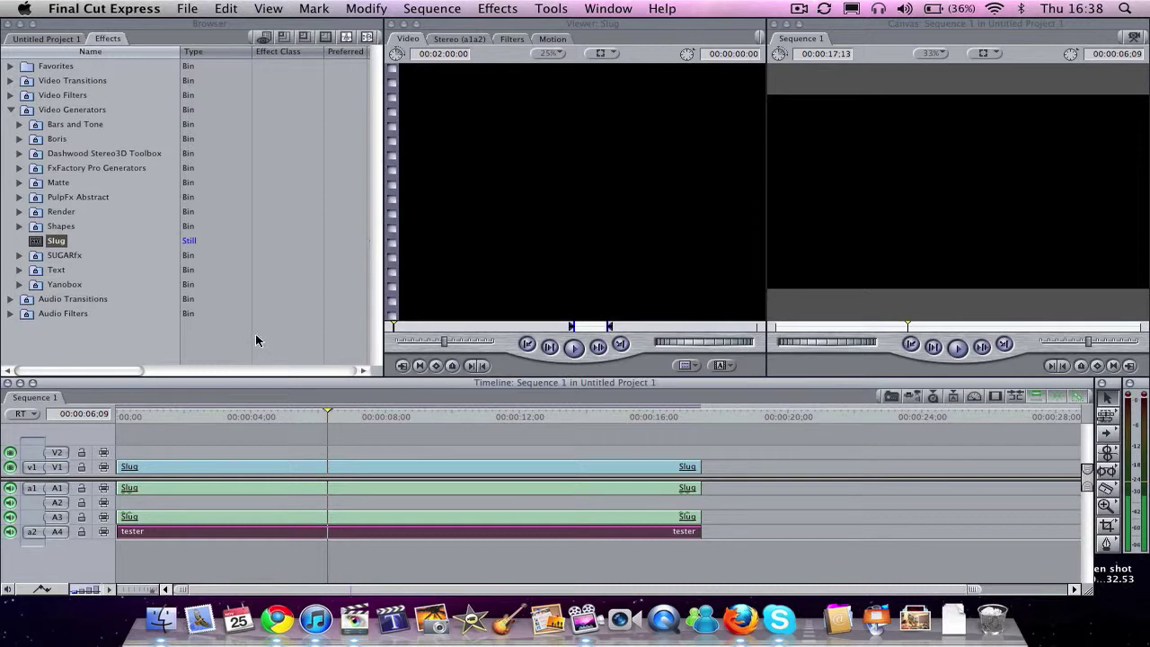
click(231, 469)
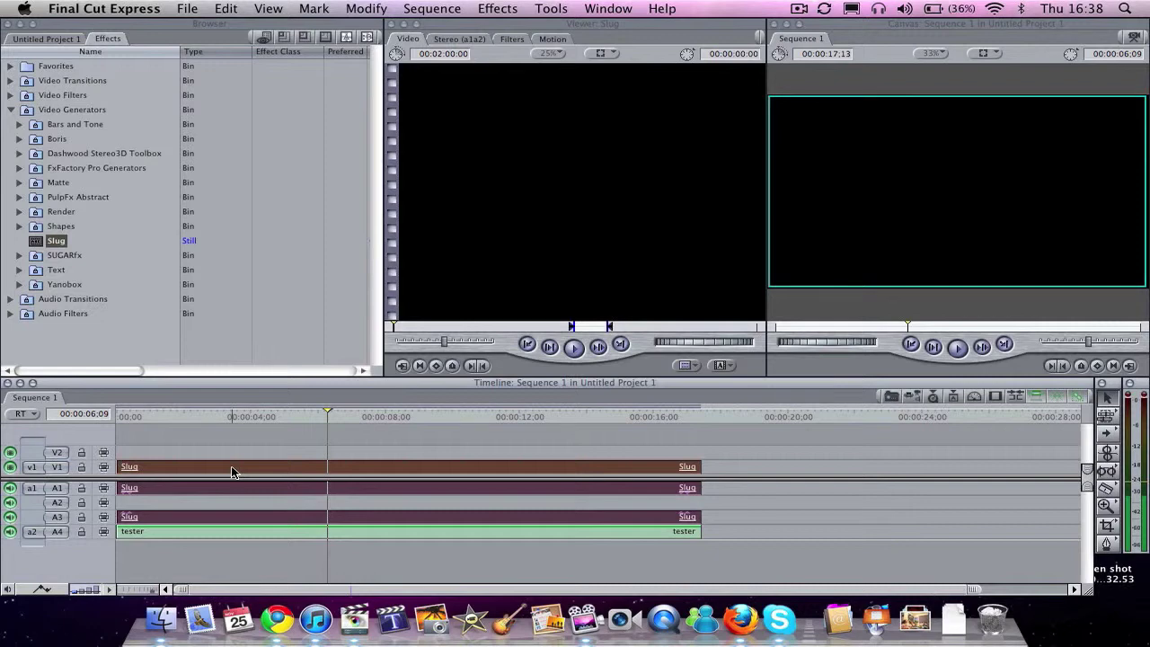
Delete the Slug placeholder clips and move the tester clip from A4 up to track A3
key(Delete)
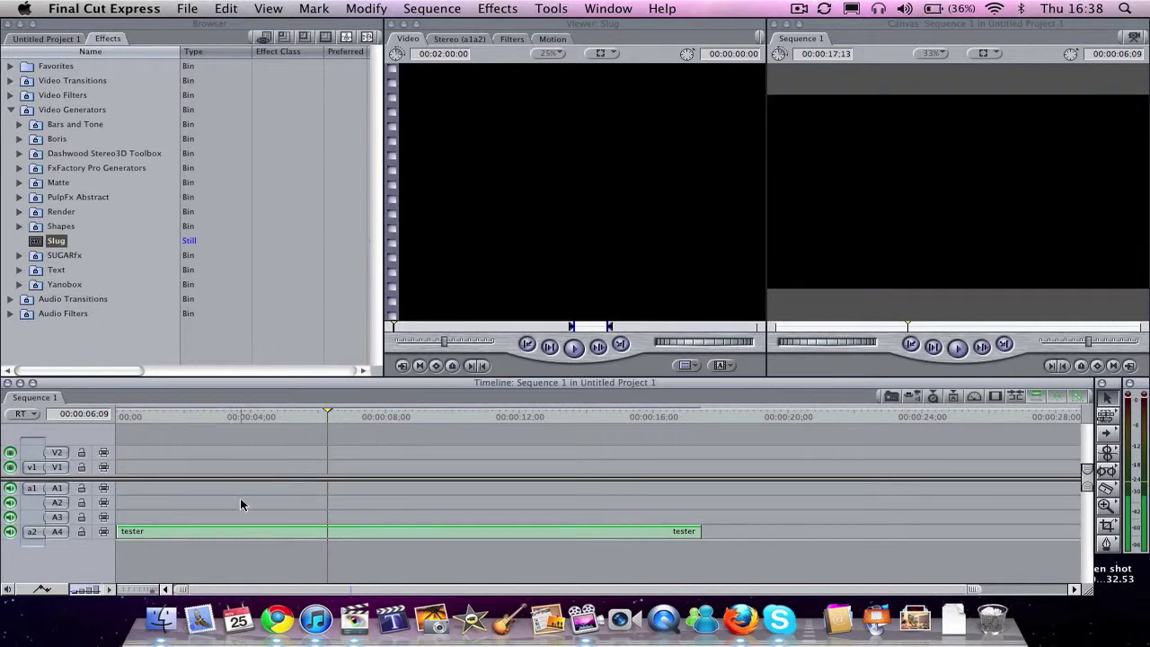
click(243, 531)
drag(242, 531, 249, 518)
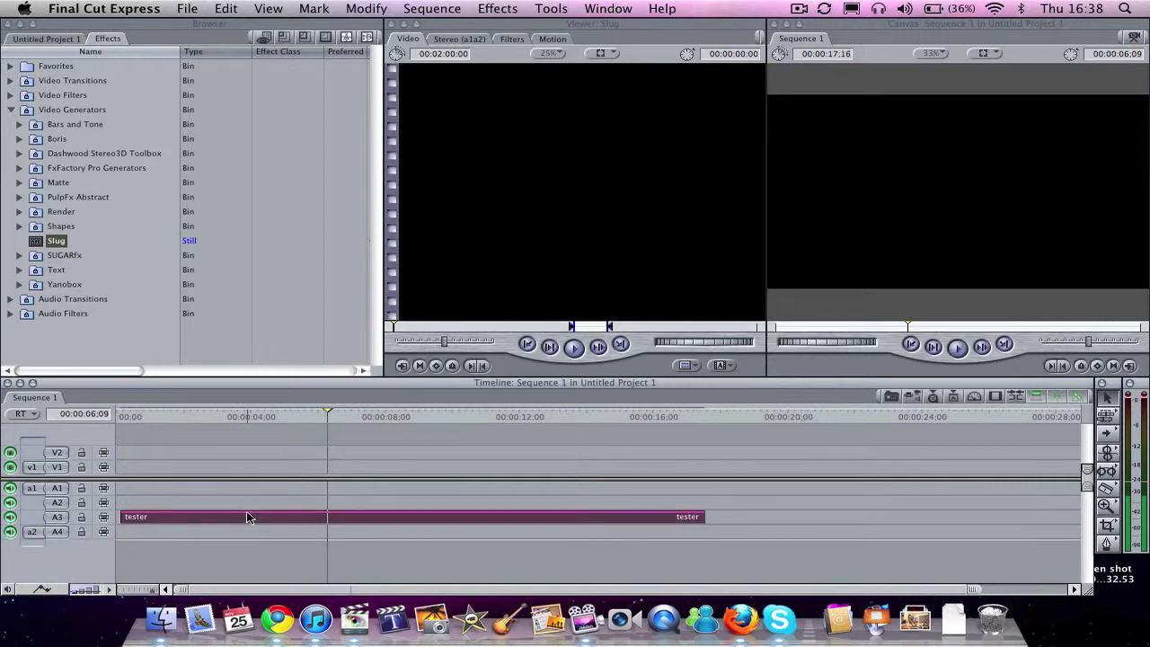
click(34, 505)
click(54, 489)
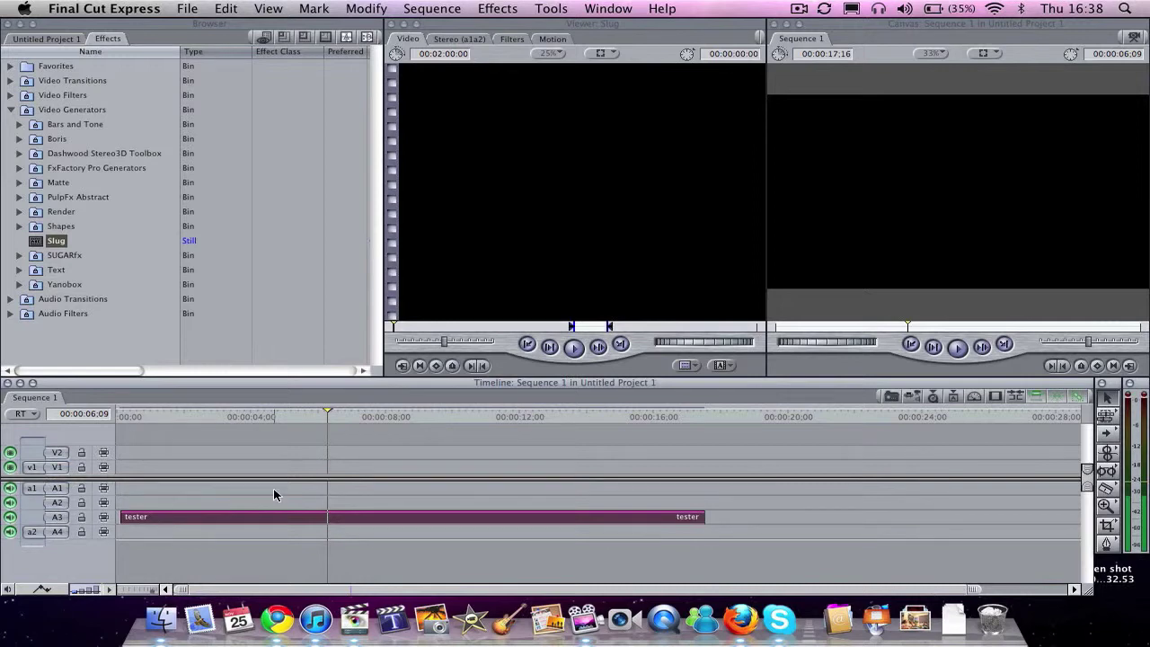